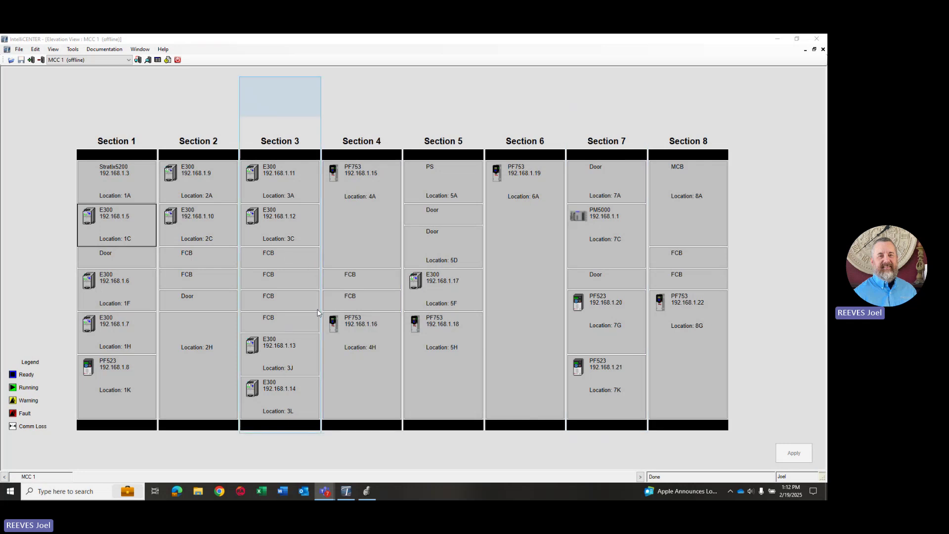
Examine the unit details in the MCC 1 elevation view, including the E300 at location 1C and the Stratix5200 at 1A.
mouse_move(358, 304)
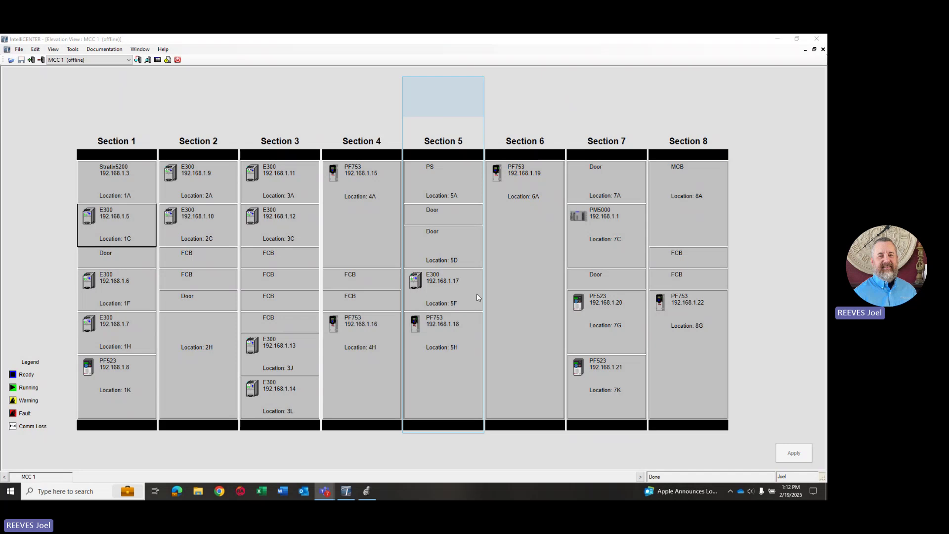
mouse_move(143, 203)
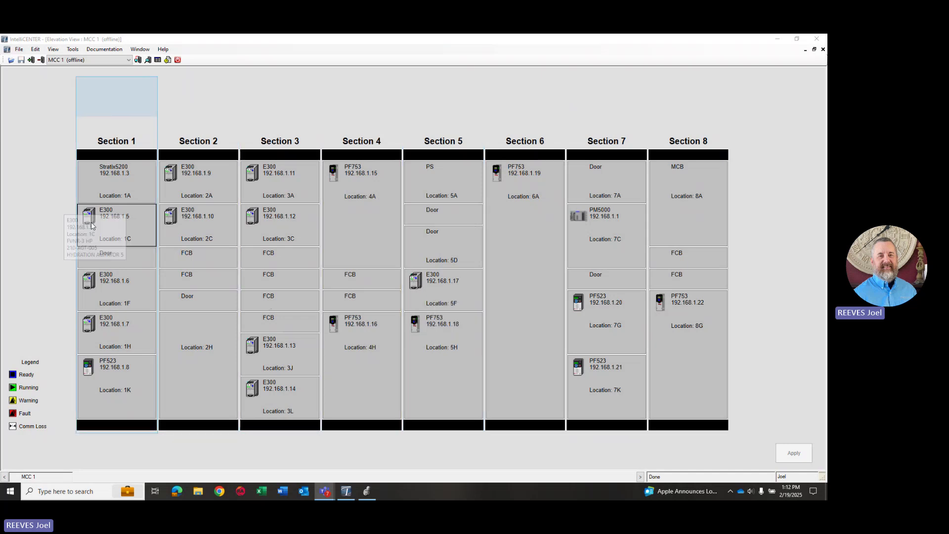
mouse_move(120, 213)
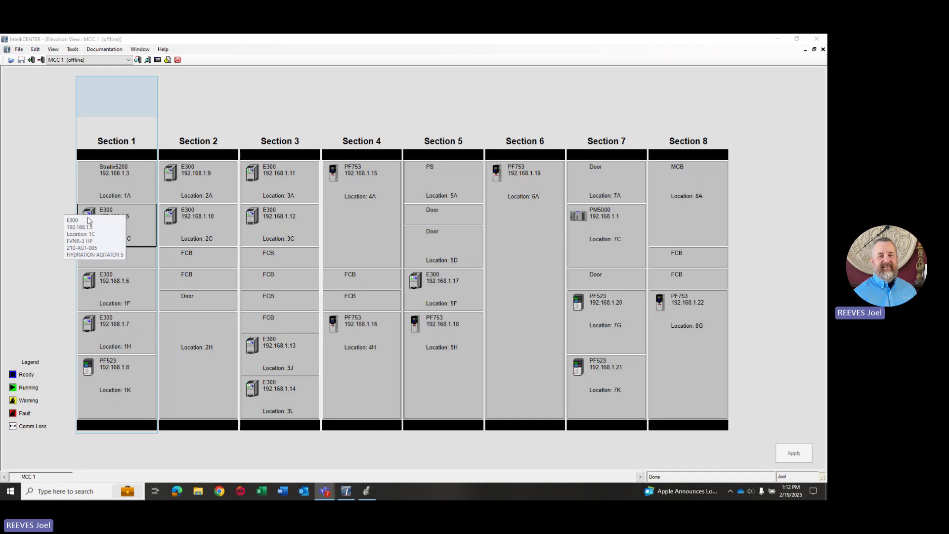
mouse_move(99, 279)
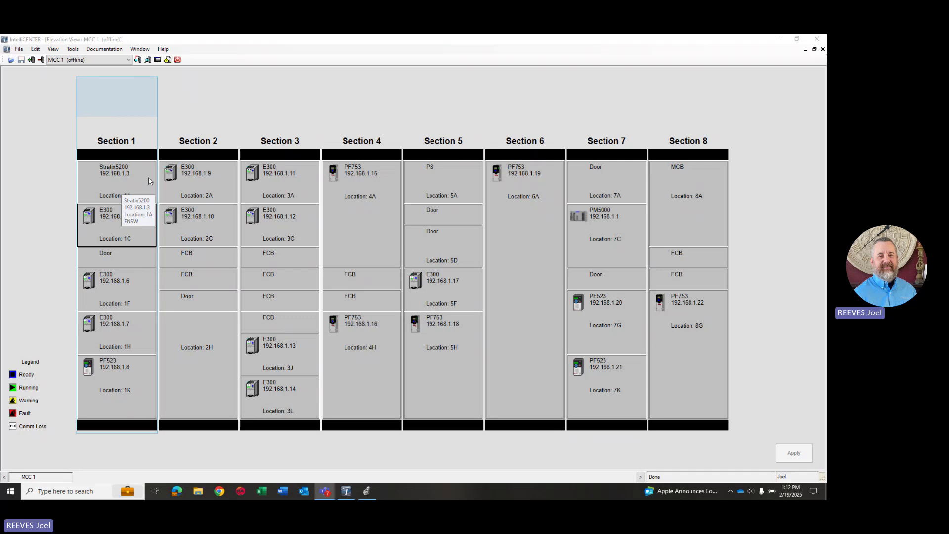
Switch to Logix Designer and exit it so that the Integration_Assistant project is closed.
click(367, 491)
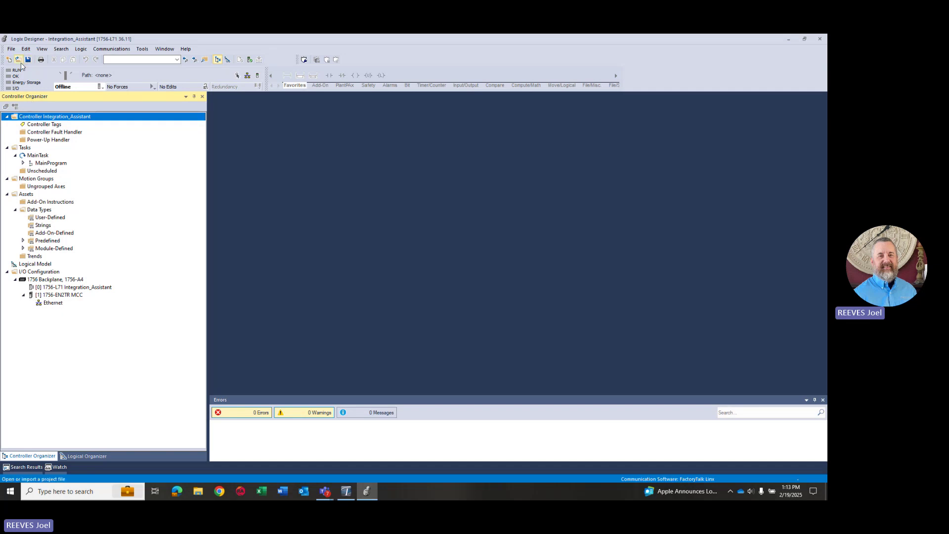
click(10, 49)
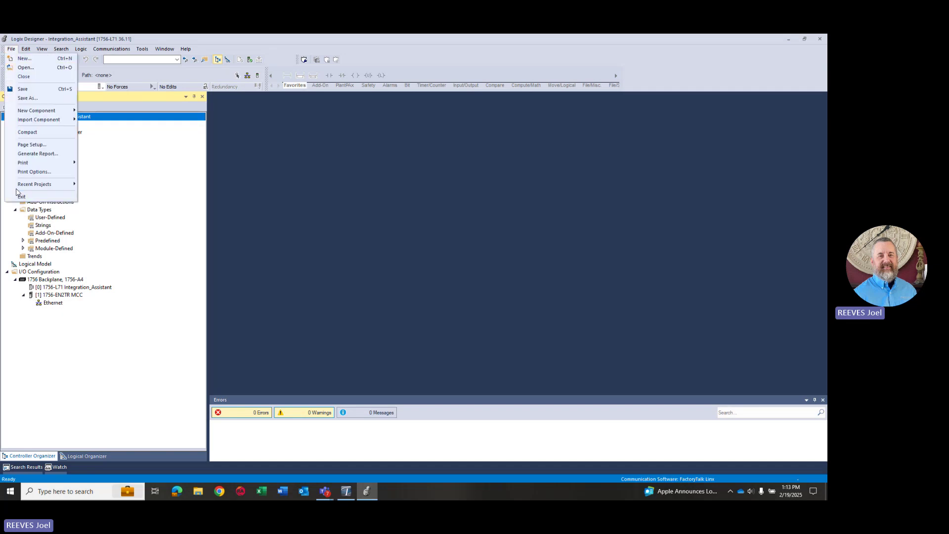
click(20, 197)
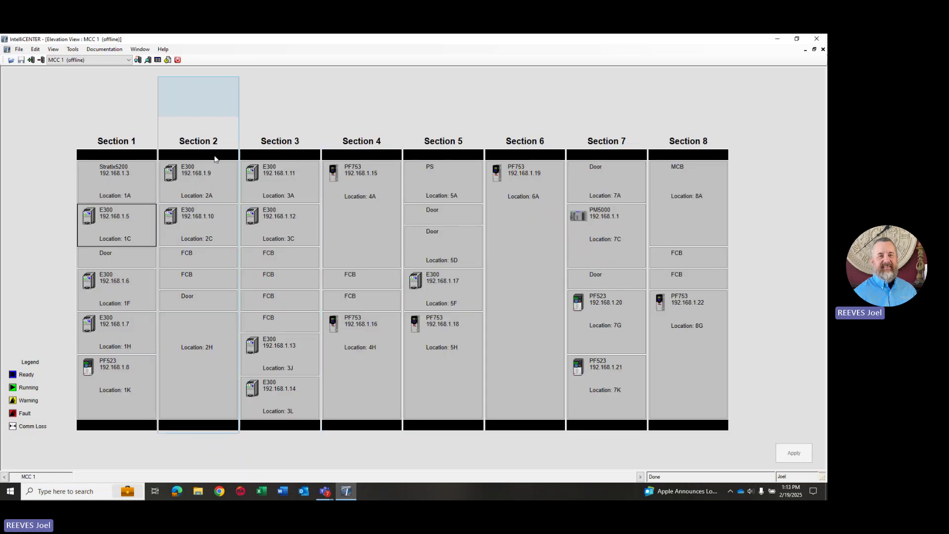
Launch the IntelliCENTER Integration Assistant for Logix 5000.
click(72, 50)
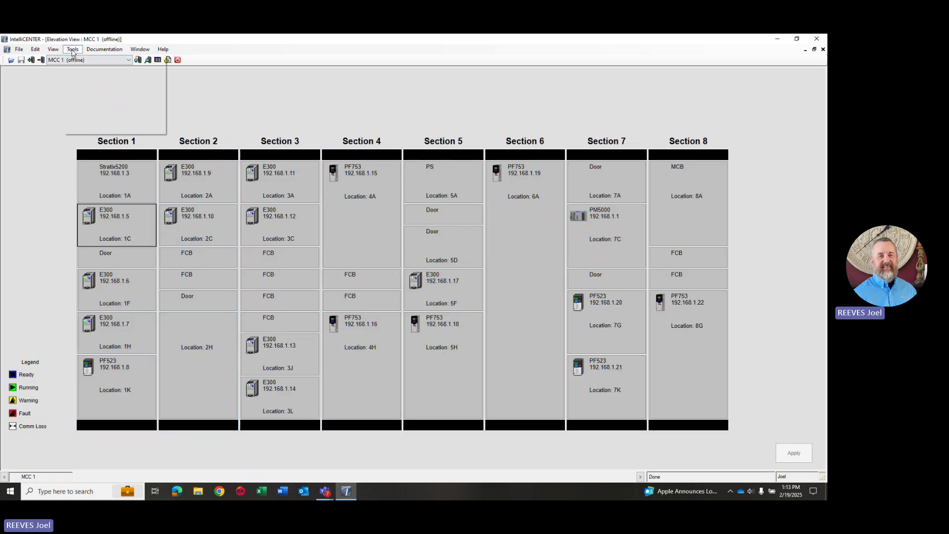
mouse_move(90, 131)
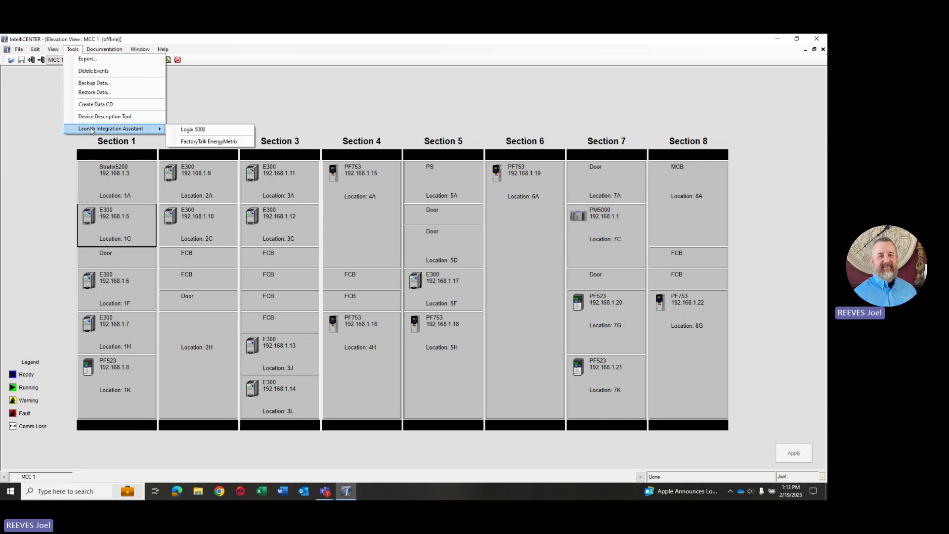
click(201, 130)
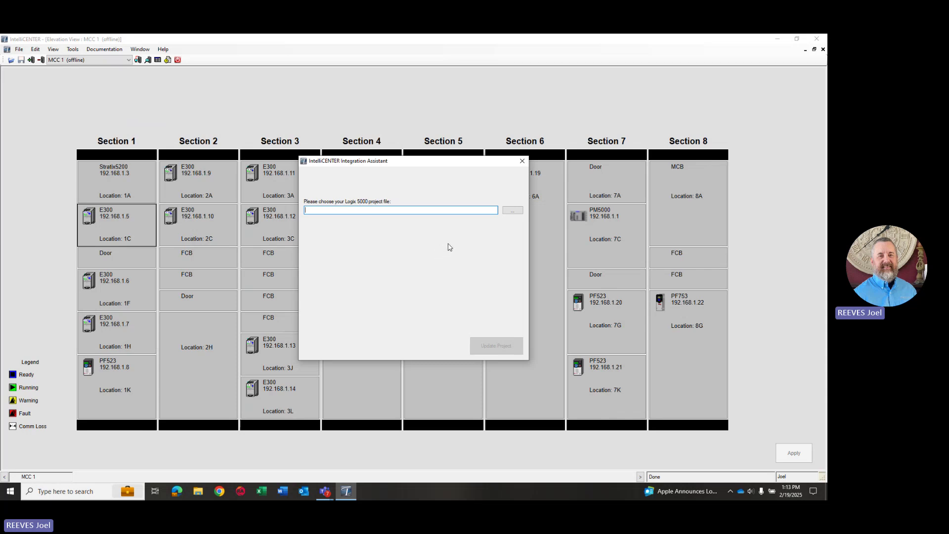
Choose Integration_Assistant.ACD as the Logix 5000 project file and start the project update.
click(511, 211)
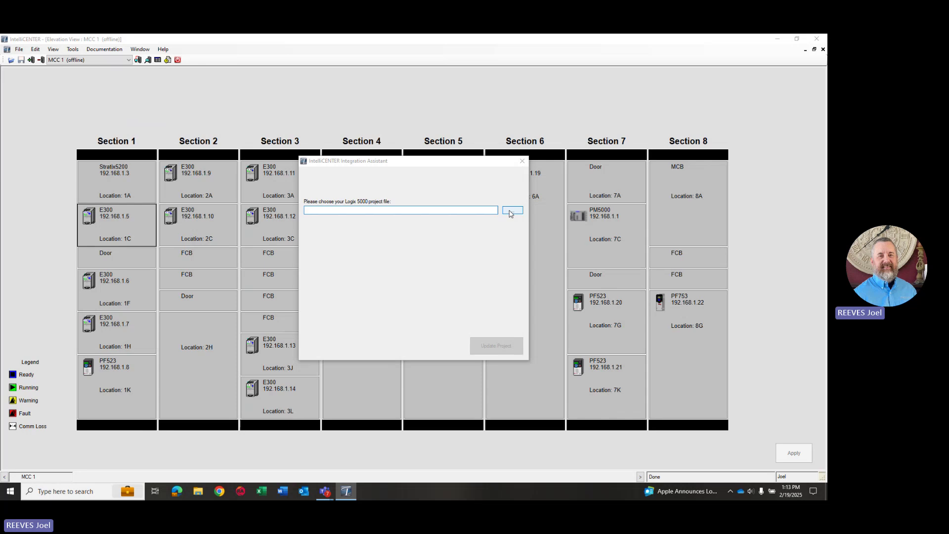
scroll(523, 319, down, 2)
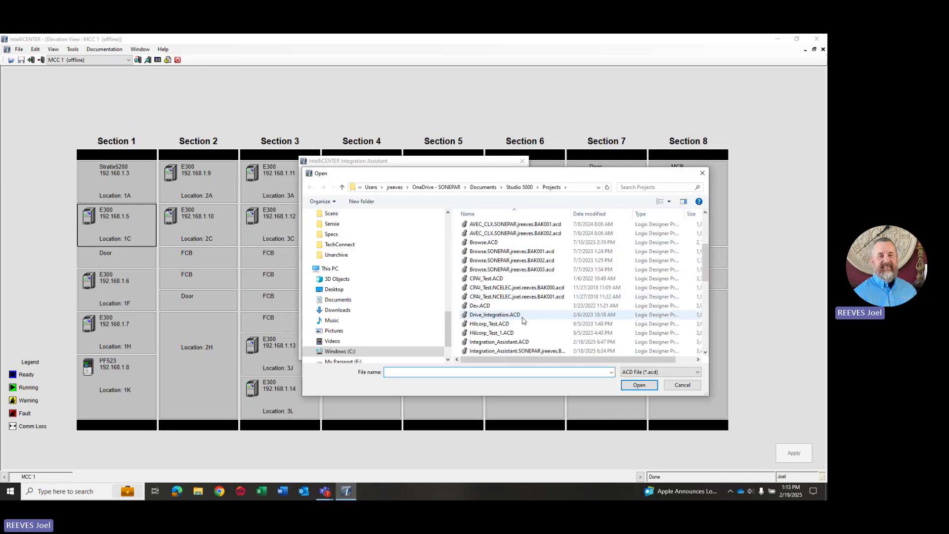
scroll(523, 320, down, 2)
click(500, 287)
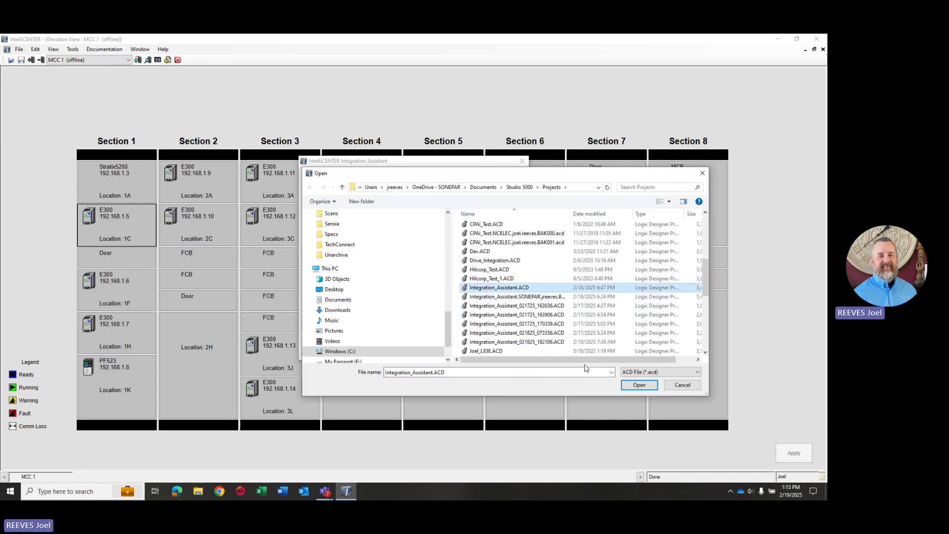
click(632, 385)
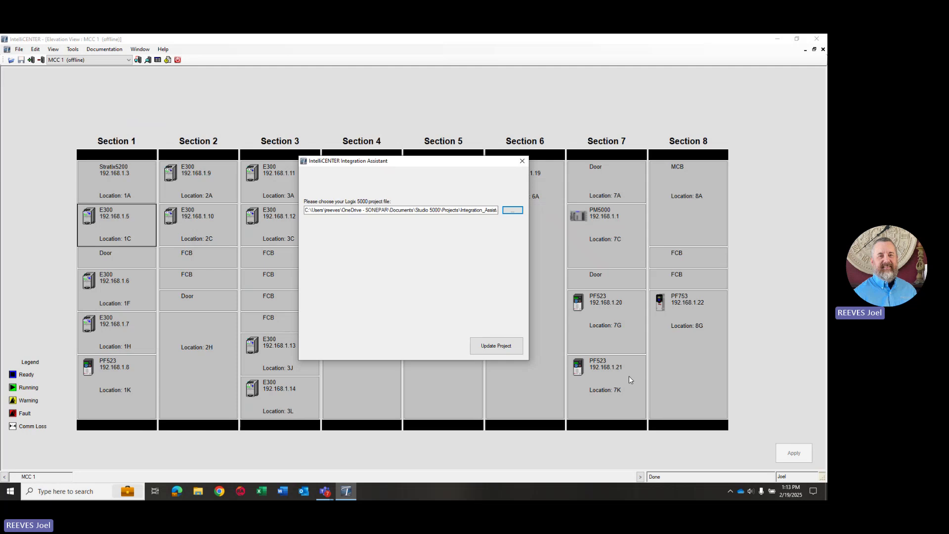
click(499, 346)
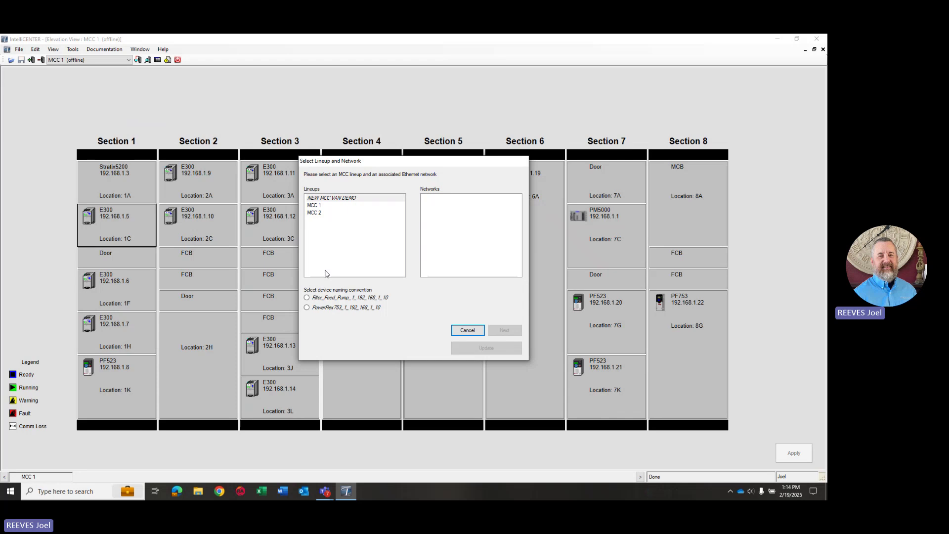
Select the MCC 1 lineup with the Filter_Feed_Pump_1_192_168_1_10 device naming convention and continue to device mapping.
click(316, 206)
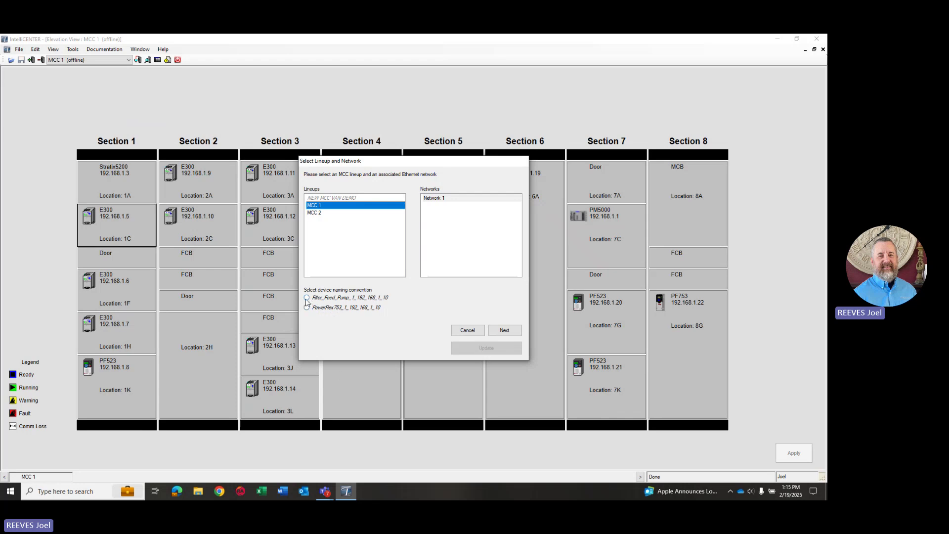
click(306, 298)
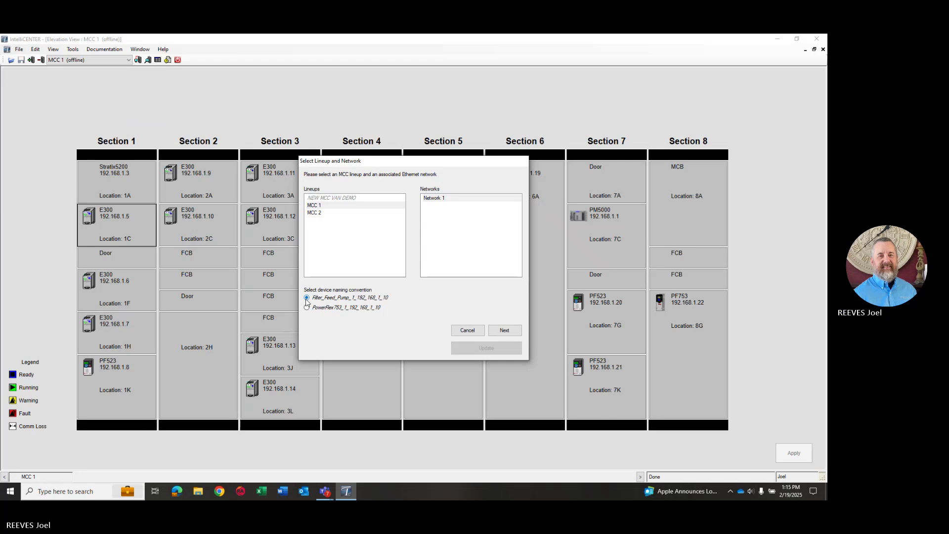
click(505, 331)
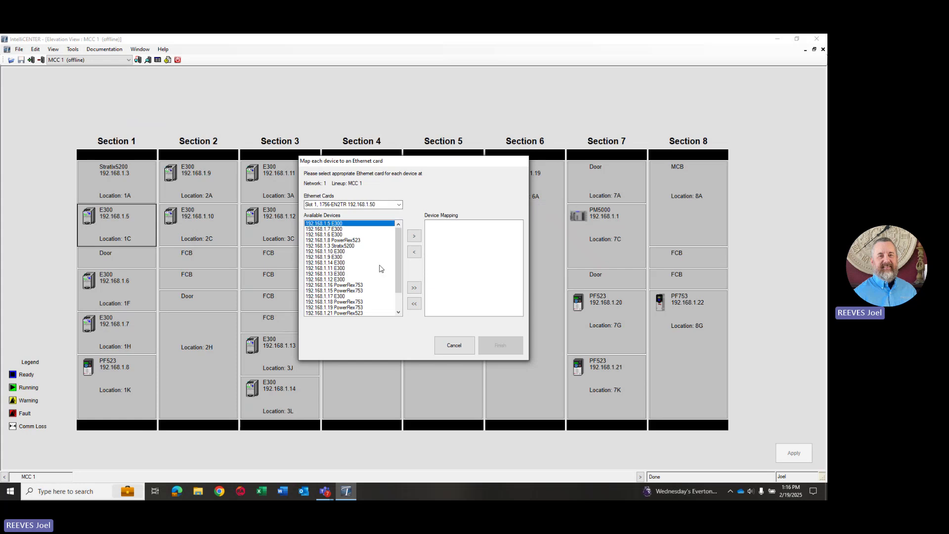
Map all available devices to the Slot 1 1756-EN2TR Ethernet card and finish the network mapping.
drag(398, 257, 405, 236)
click(415, 289)
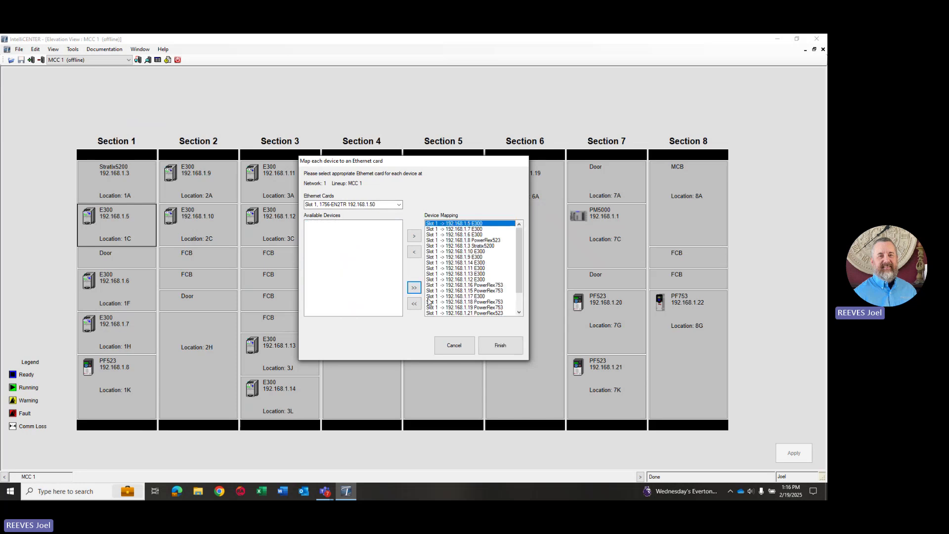
click(499, 347)
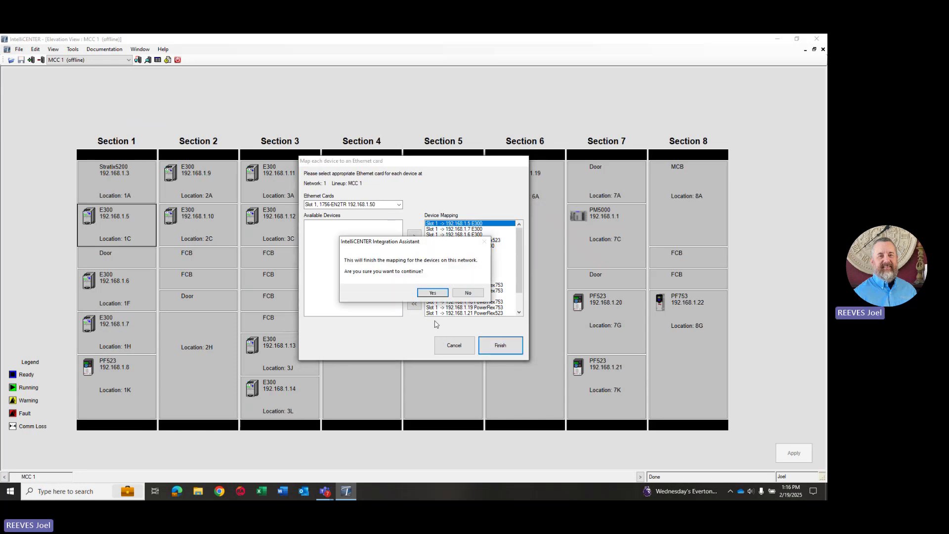
click(431, 294)
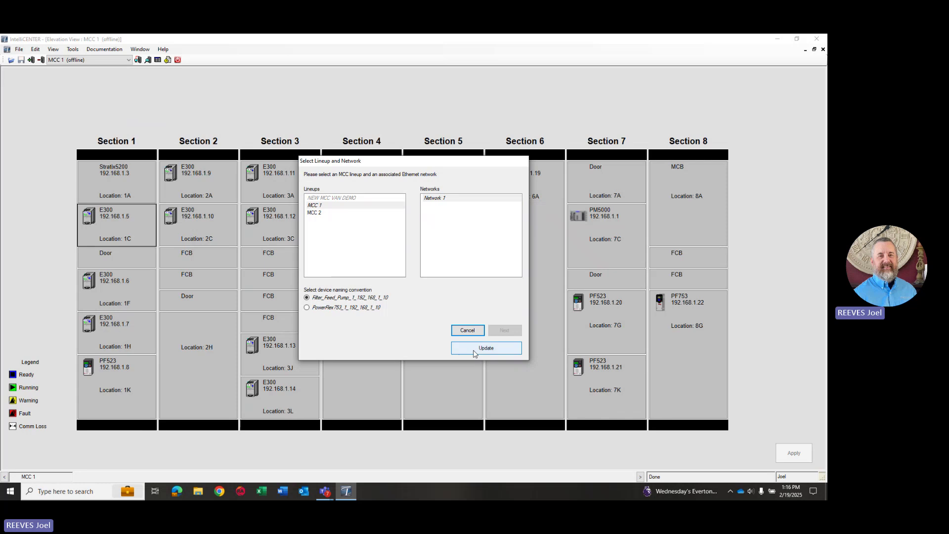
Update the Integration_Assistant.ACD project with the mapped devices and launch the updated project.
click(494, 350)
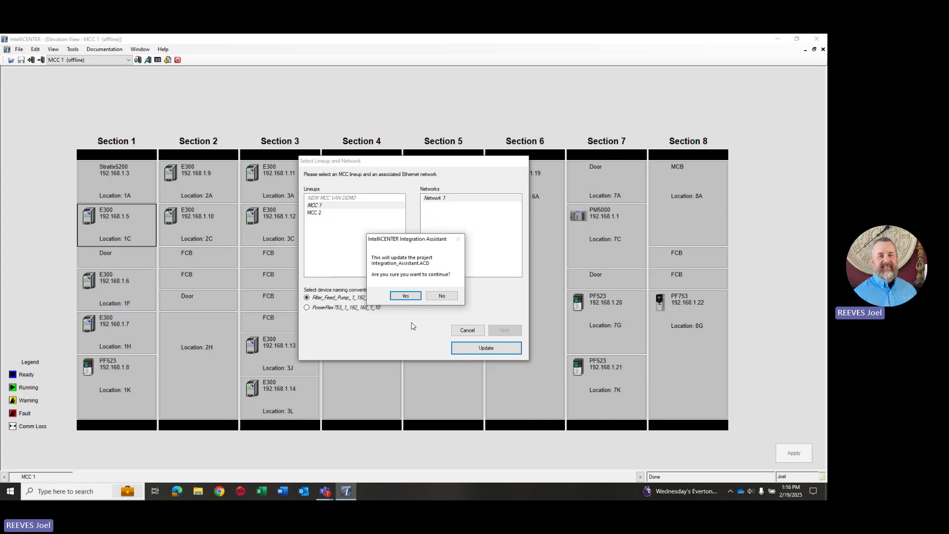
click(402, 297)
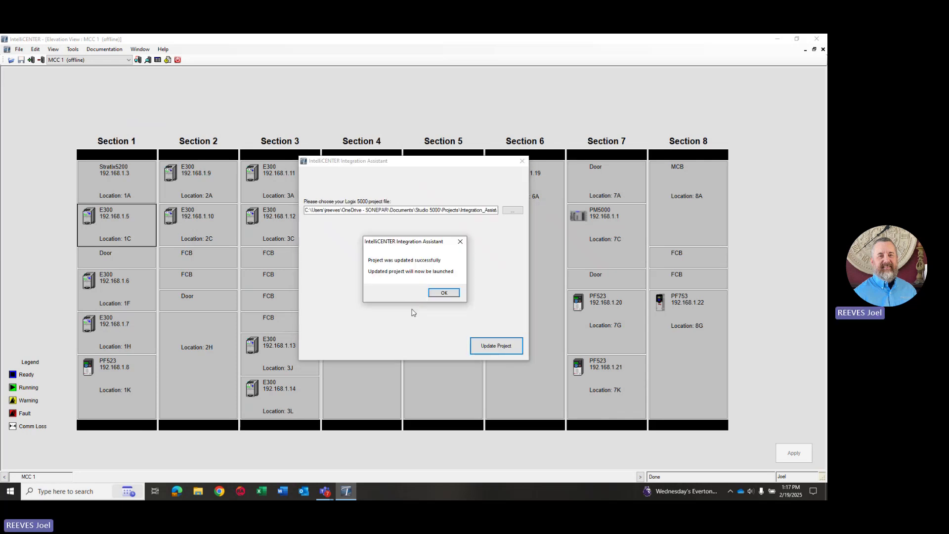
click(442, 294)
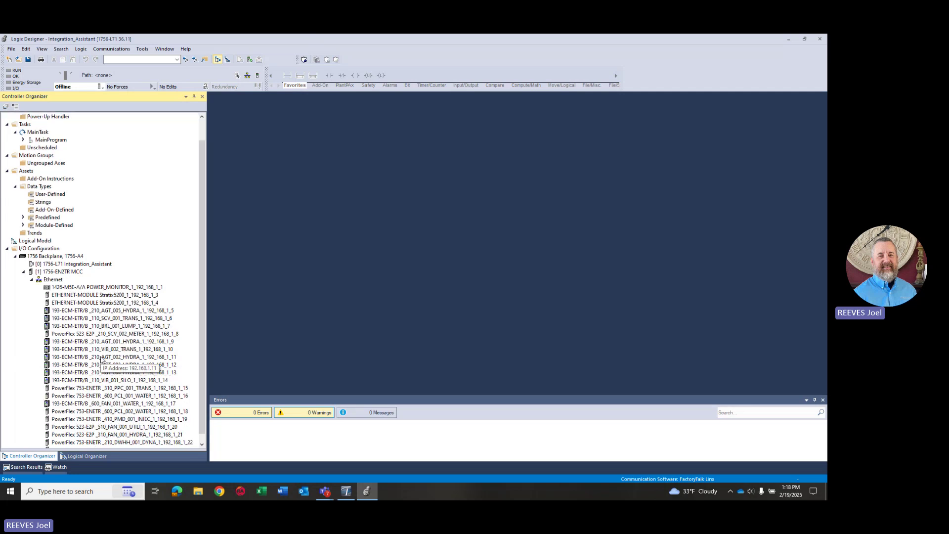
Review the devices under the 1756-EN2TR Ethernet network and open the project's controller tags.
scroll(101, 360, down, 1)
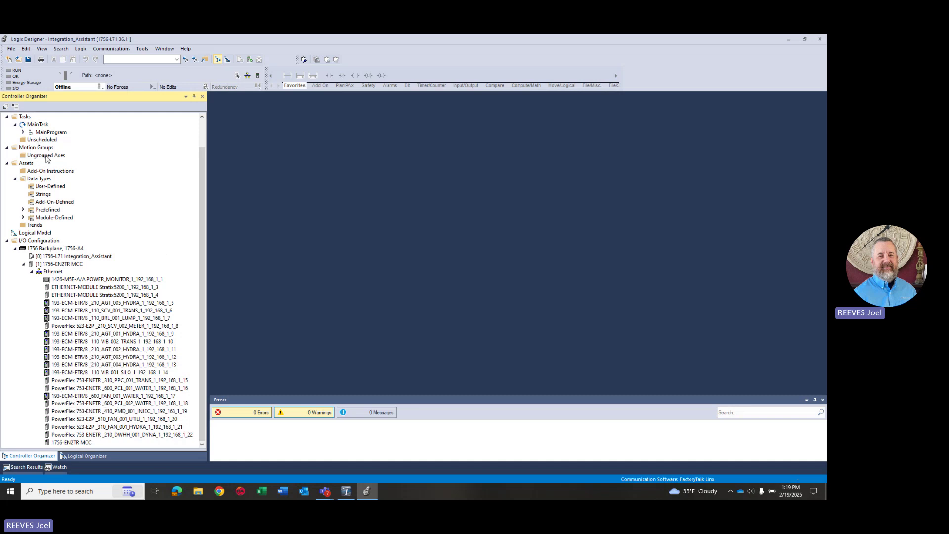
scroll(40, 137, up, 2)
double_click(28, 126)
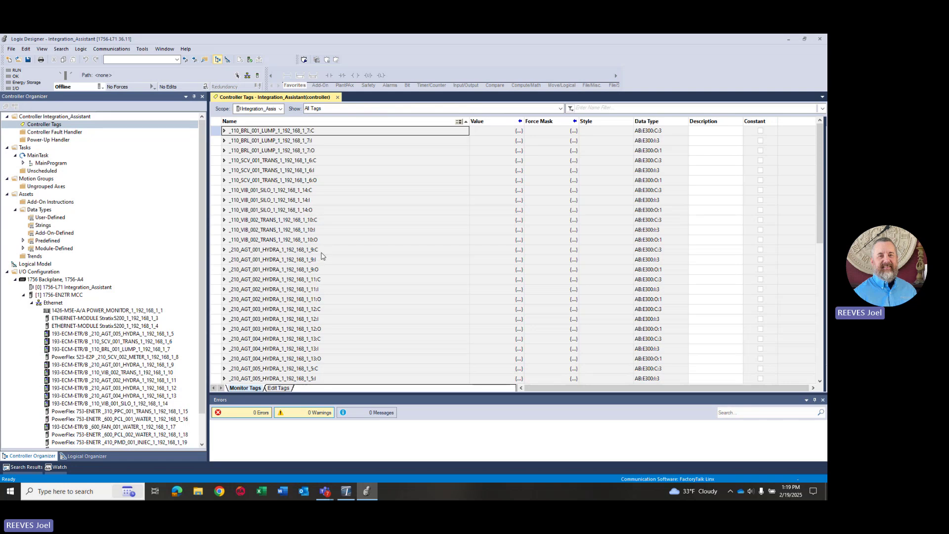
Inspect the members of the _210_AGT_001_HYDRA_1_192_168_1_9 input and output tags, collapsing each when done.
click(225, 260)
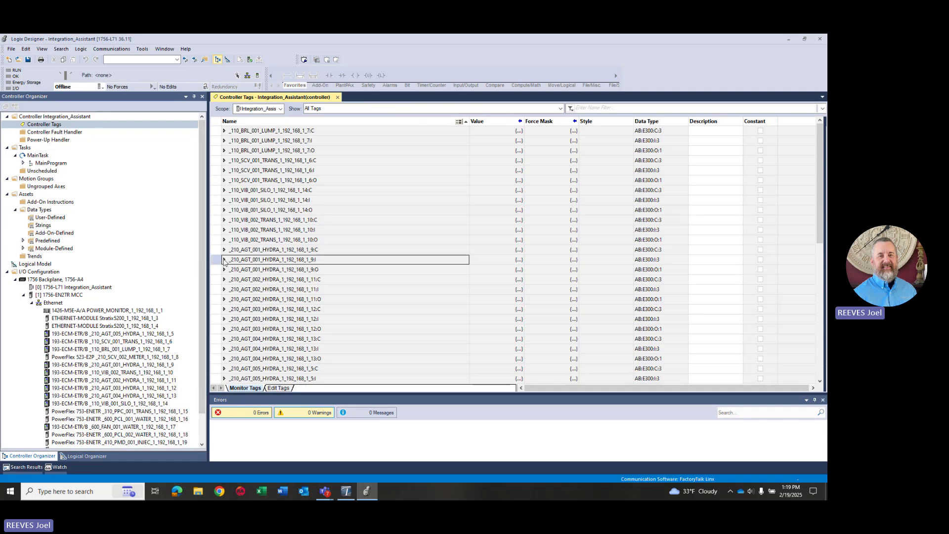
click(224, 260)
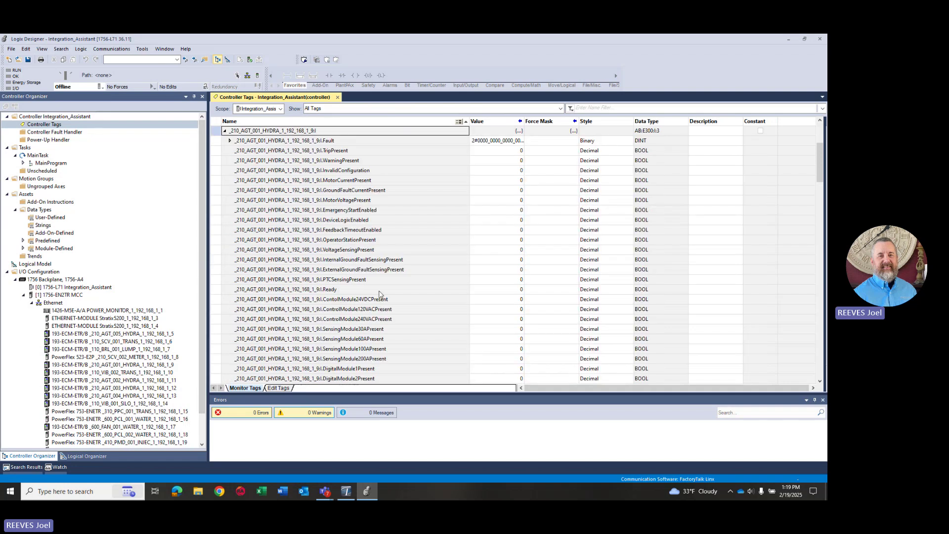
scroll(392, 255, down, 3)
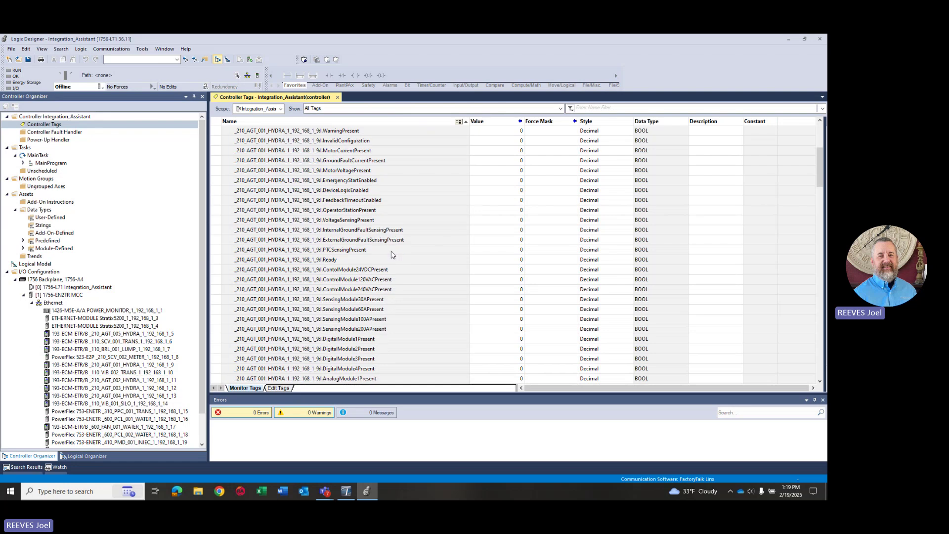
scroll(391, 255, up, 2)
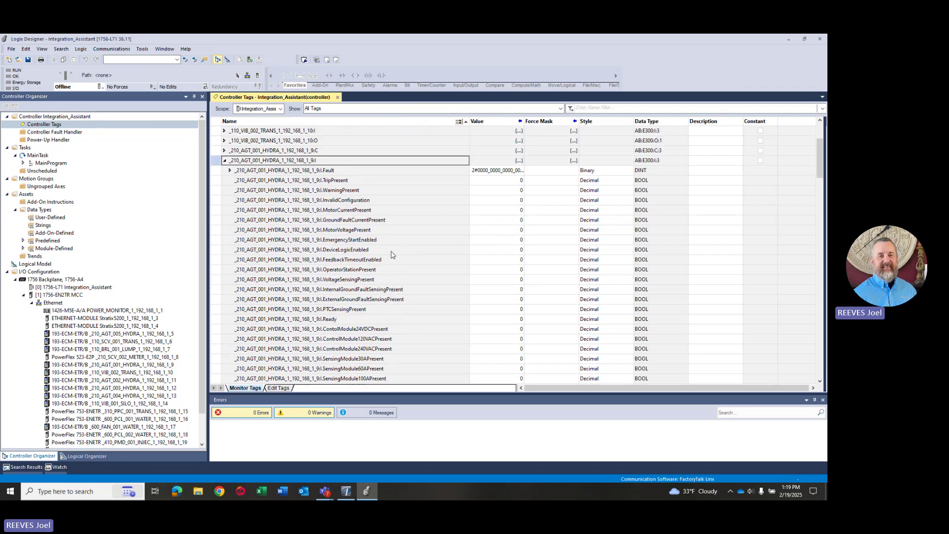
click(224, 161)
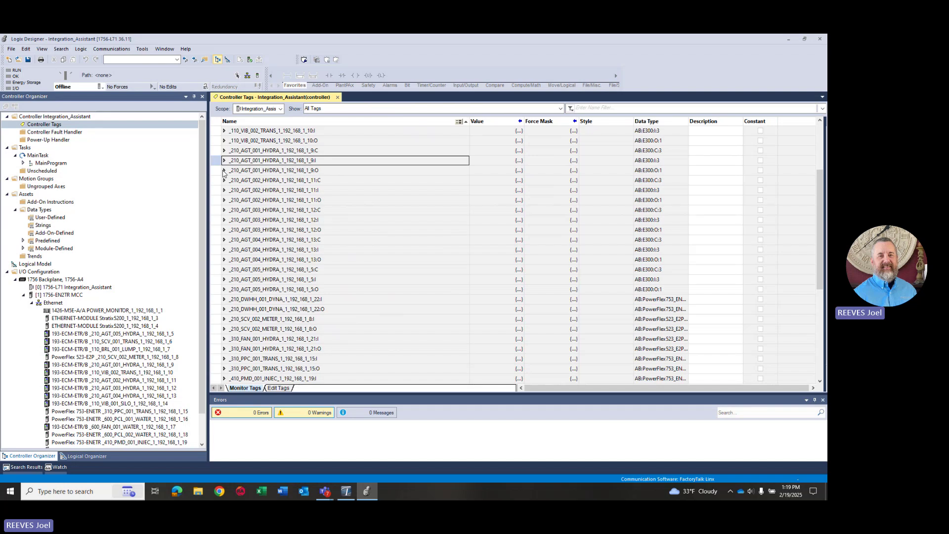
click(224, 170)
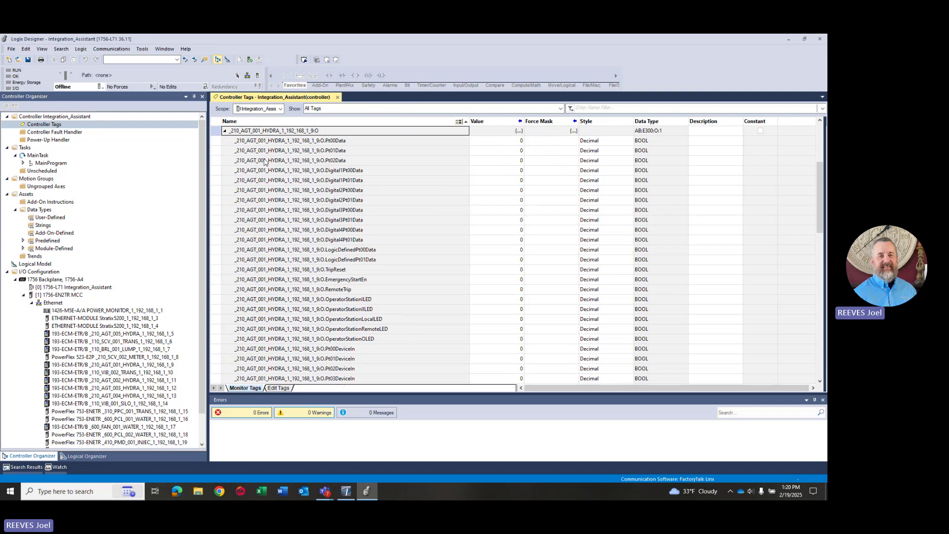
click(224, 131)
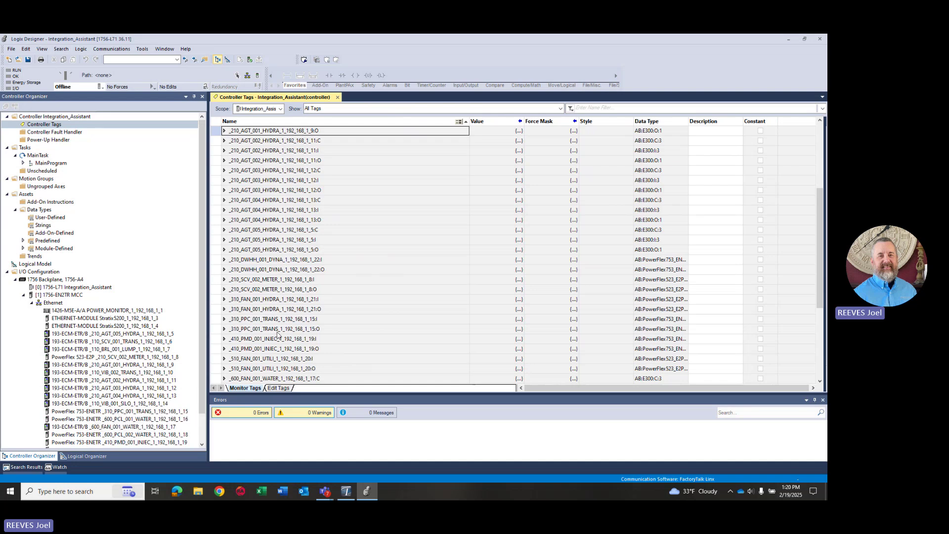
Inspect the drive status members of the _310_PPC_001_TRANS_1_192_168_1_15 input tag and the logic command members of its output tag.
scroll(275, 335, down, 1)
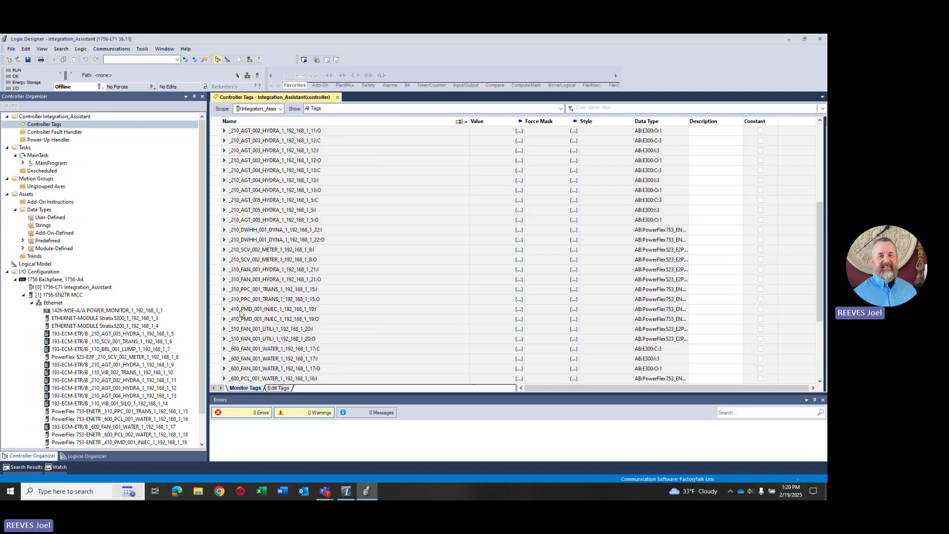
click(223, 290)
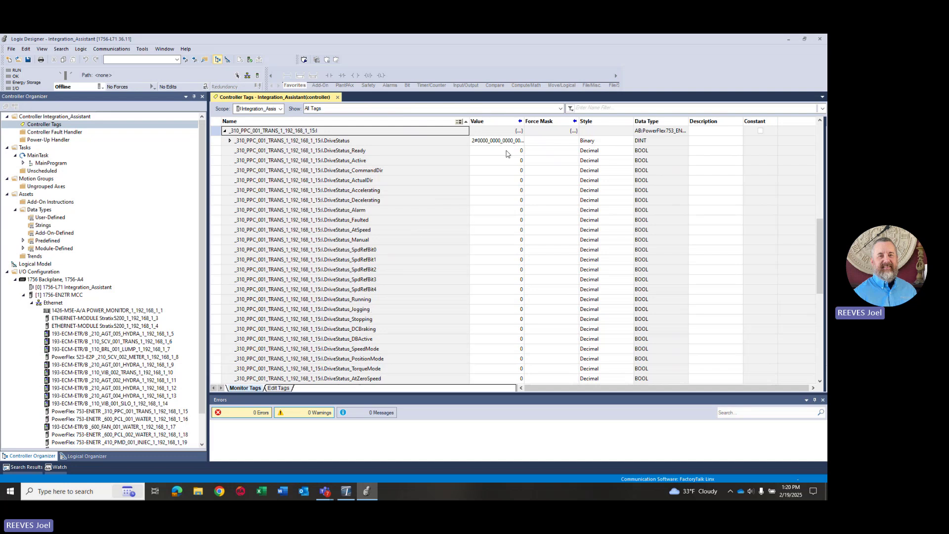
click(225, 131)
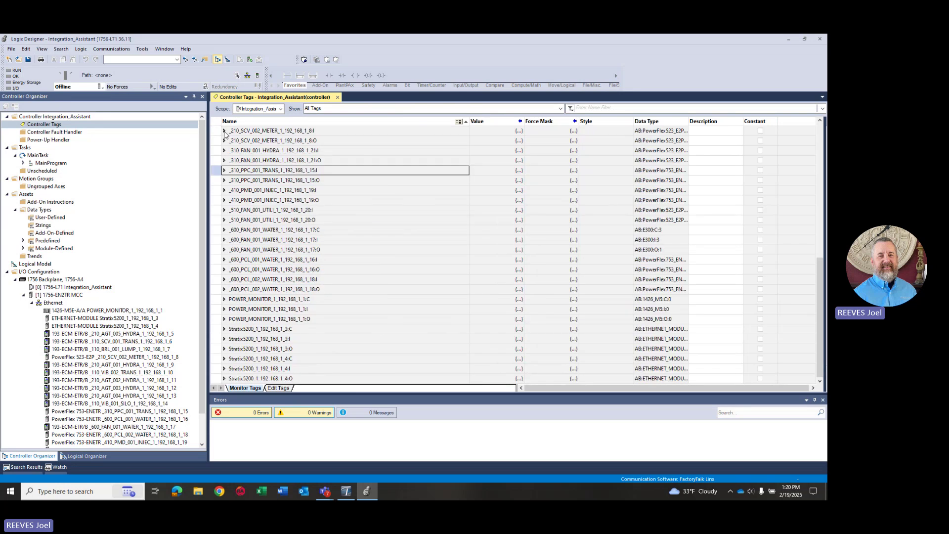
click(224, 180)
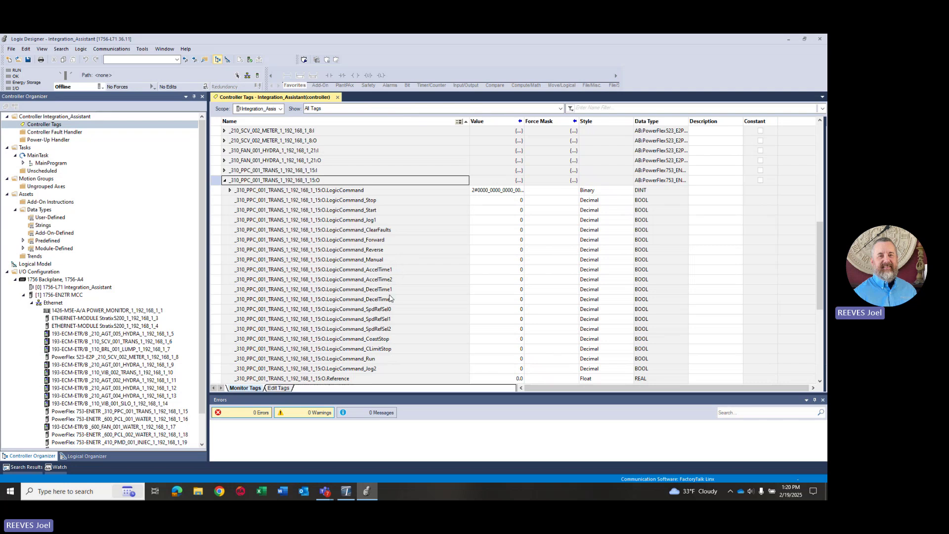
scroll(388, 236, down, 1)
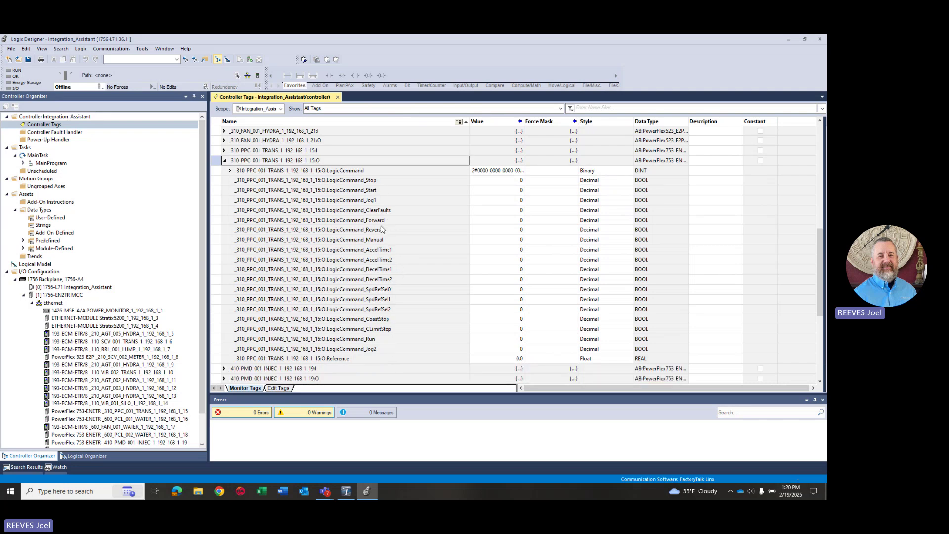
scroll(381, 229, up, 2)
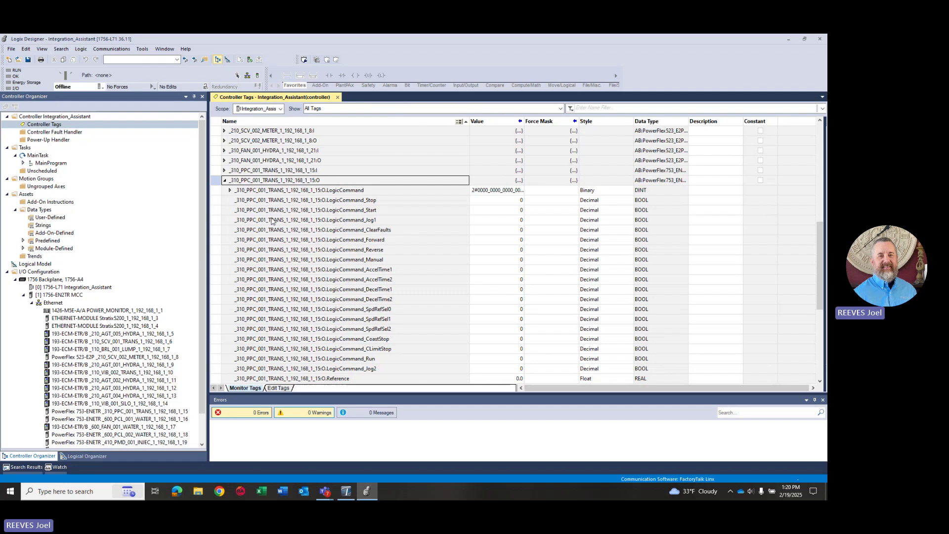